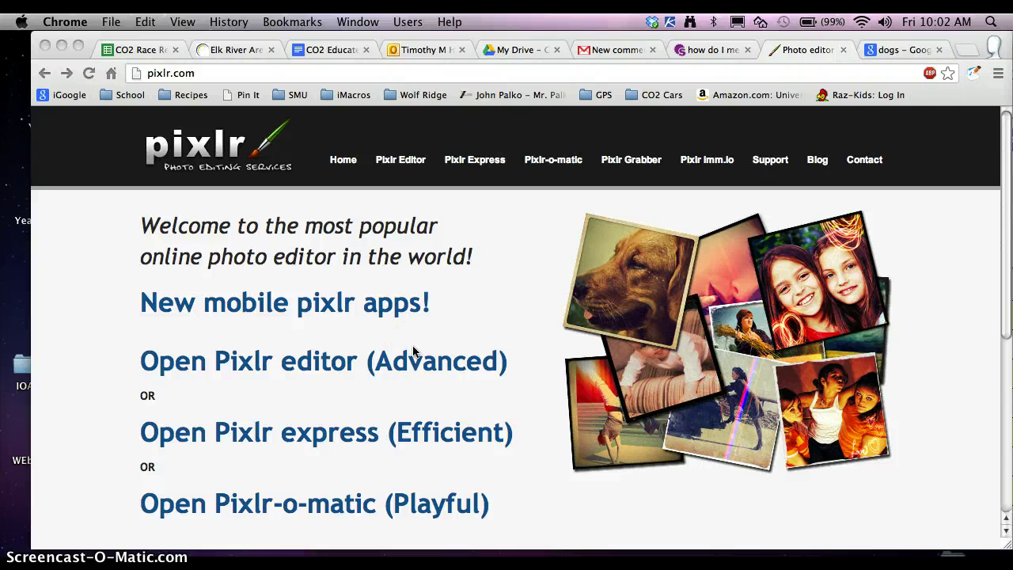
Launch 'Pixlr editor (Advanced)' from the pixlr.com home page
left_click(384, 363)
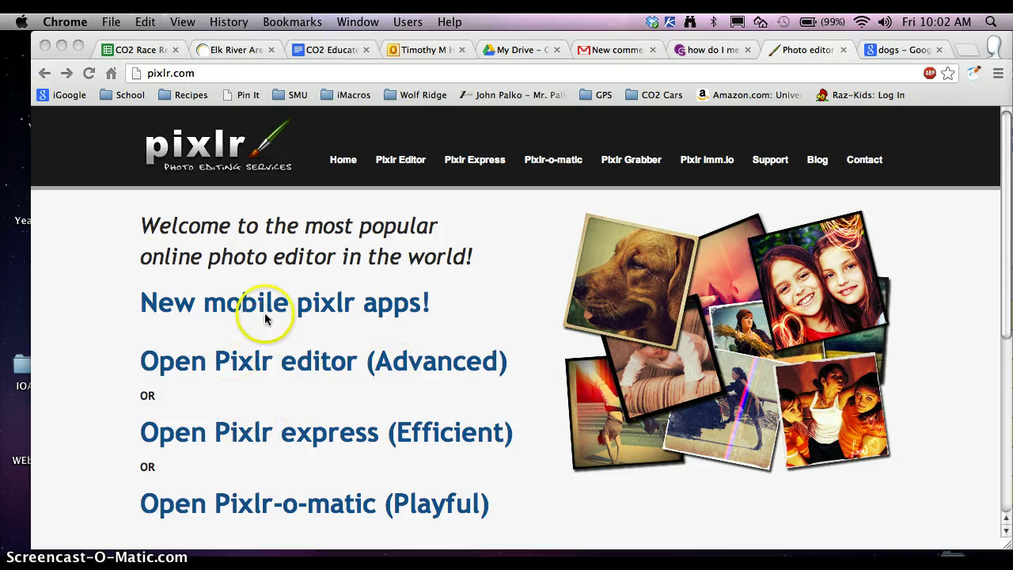
triple_click(288, 361)
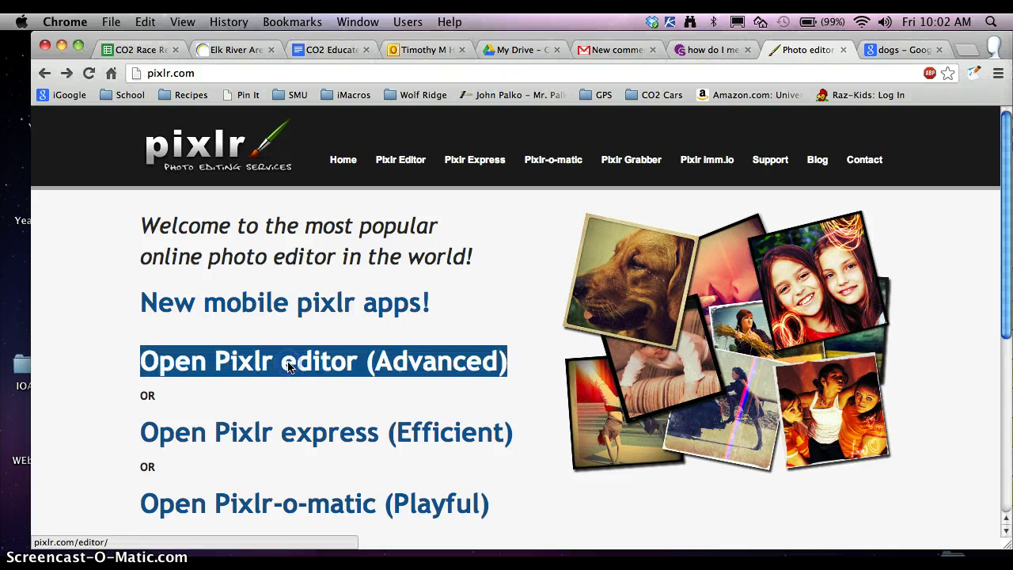
left_click(338, 365)
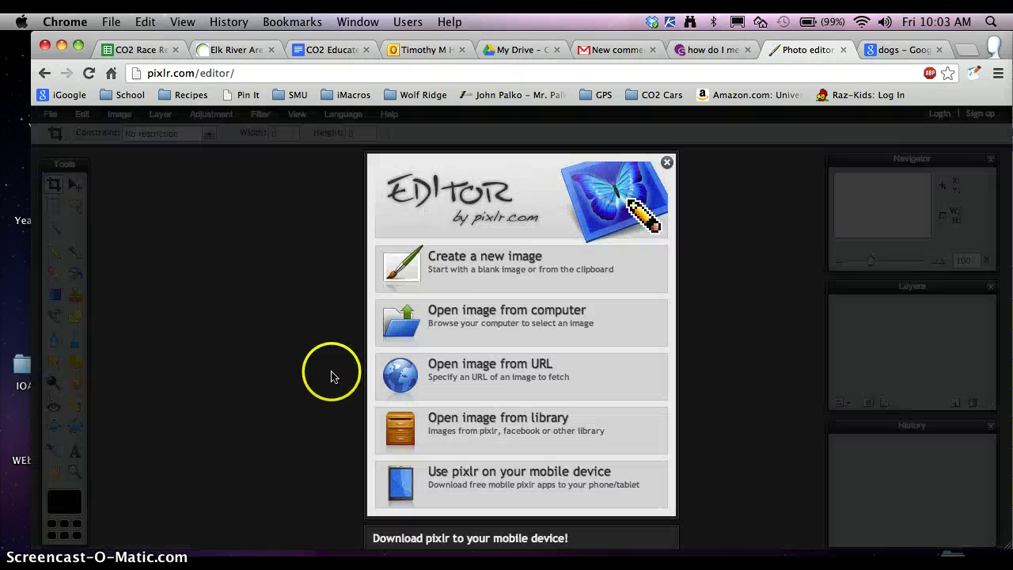
Create a blank 800×600 image and enlarge its document window
left_click(452, 275)
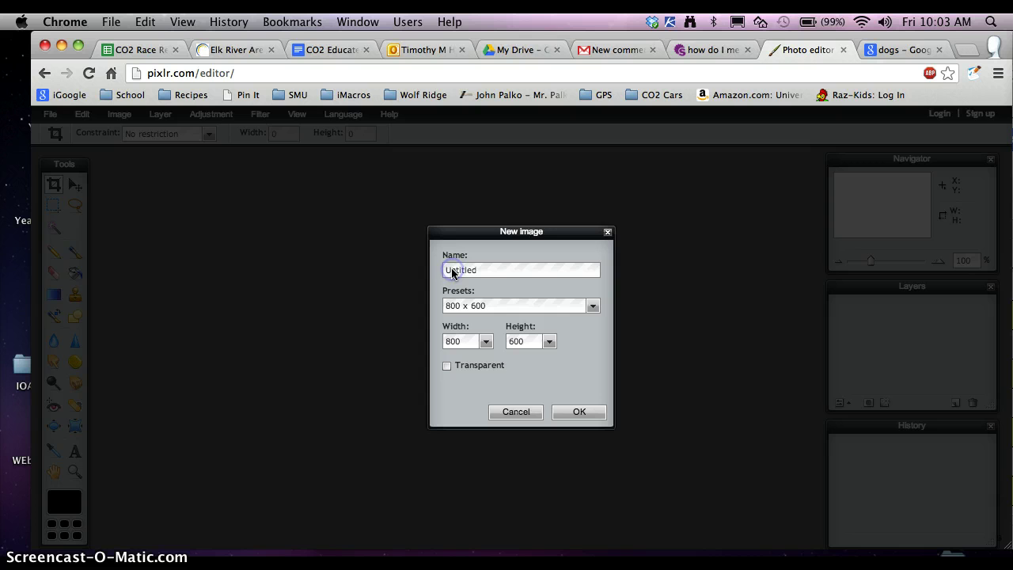
left_click(578, 413)
mouse_move(577, 524)
left_mouse_down()
mouse_move(707, 532)
mouse_move(726, 545)
left_mouse_up()
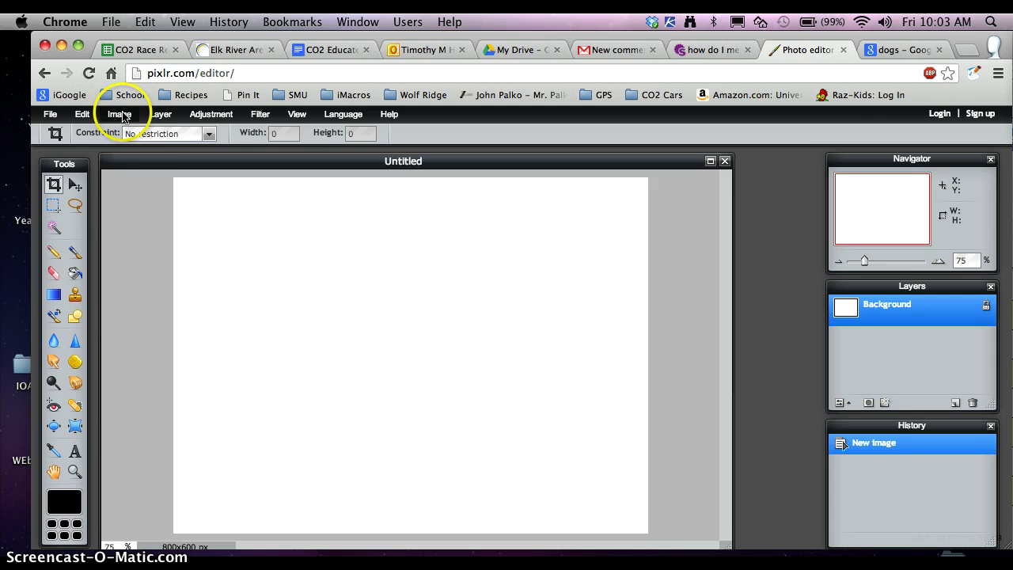
Start Layer > Open image as layer and browse to the Desktop
left_click(159, 115)
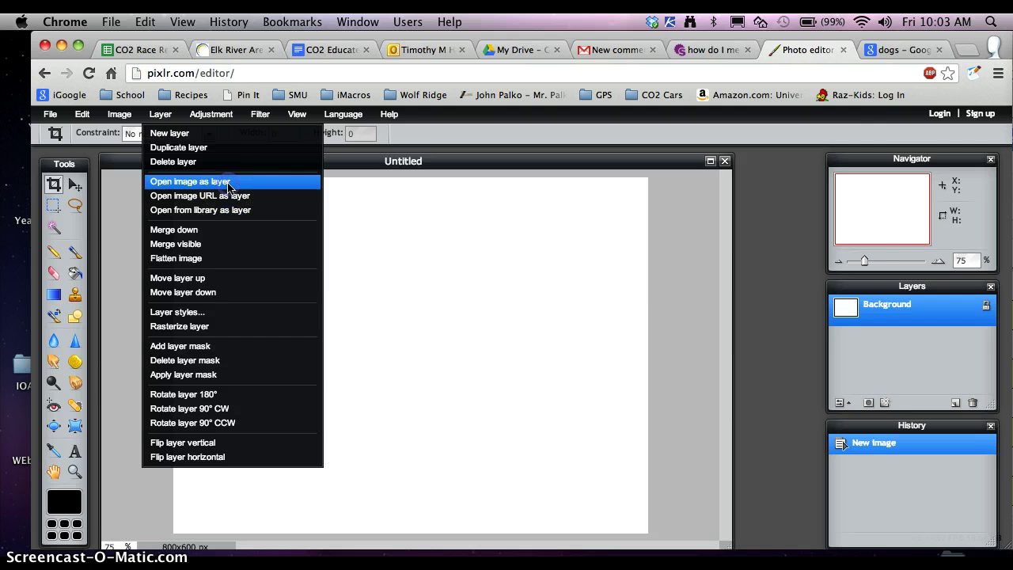
left_click(228, 184)
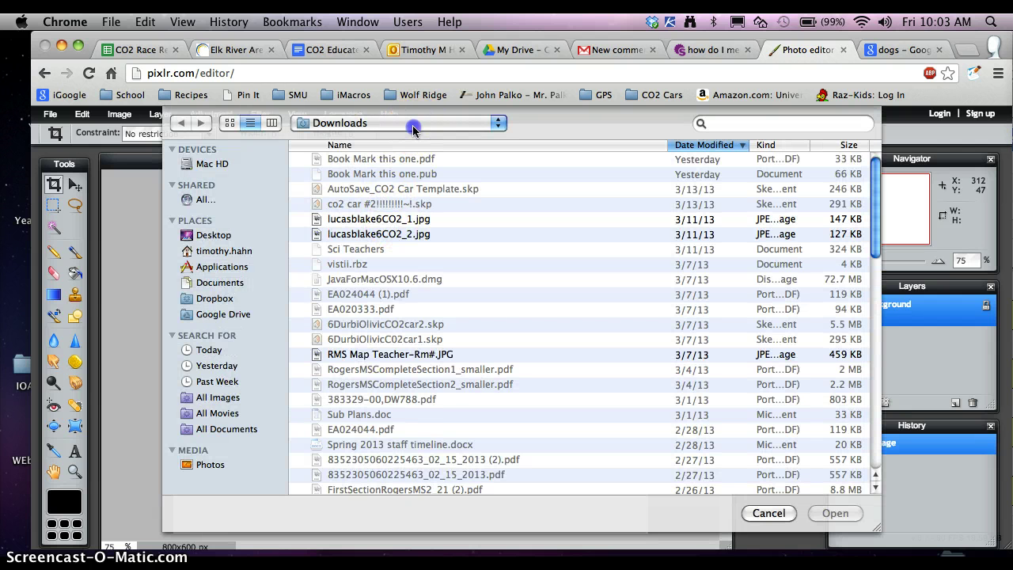
left_click(413, 129)
left_click(201, 253)
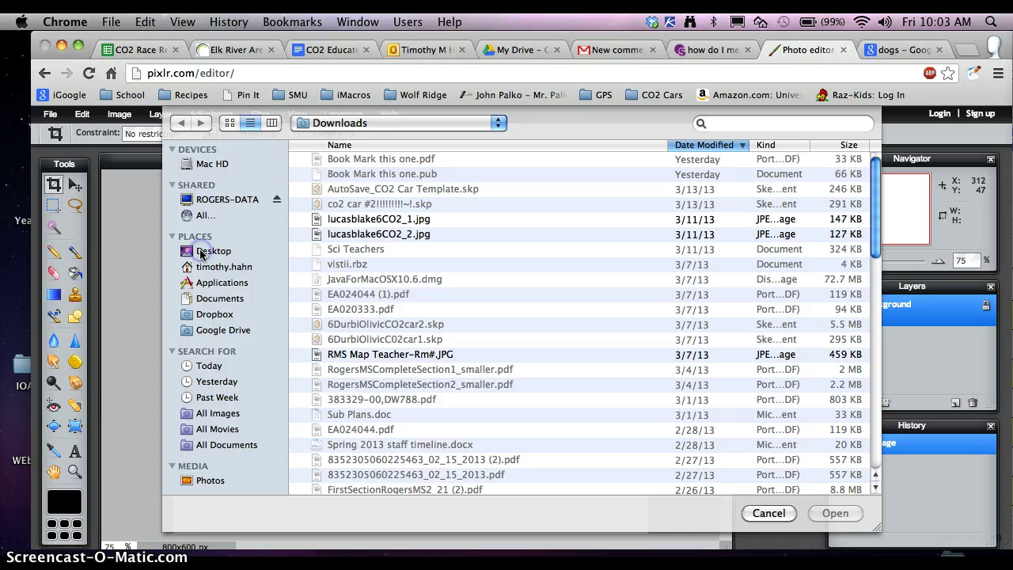
left_click(226, 270)
left_click(224, 253)
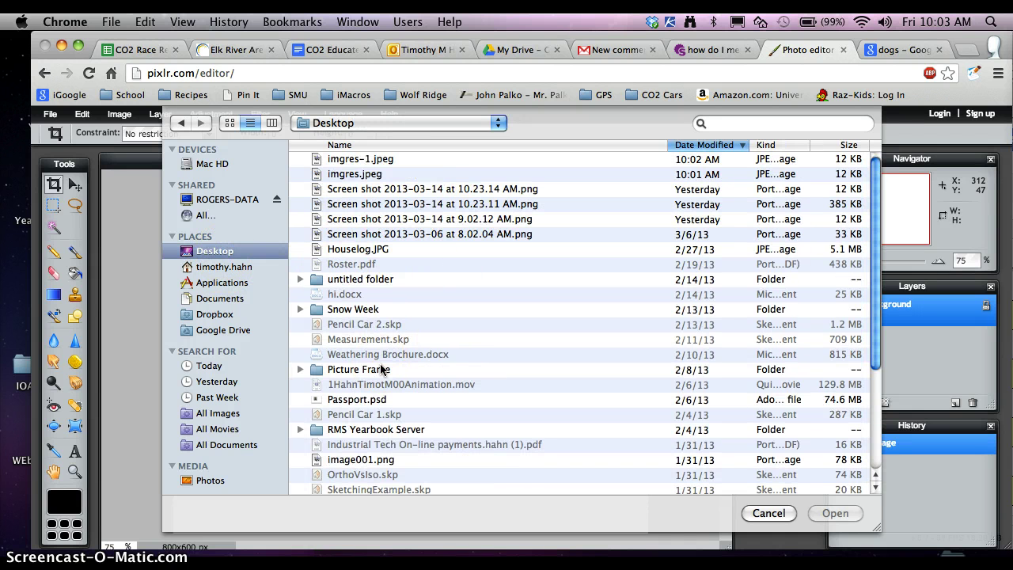
Open the puppy photo imgres-1.jpeg from the Desktop as a new layer
scroll(380, 368, "down", 2)
scroll(381, 368, "down", 5)
scroll(381, 368, "down", 3)
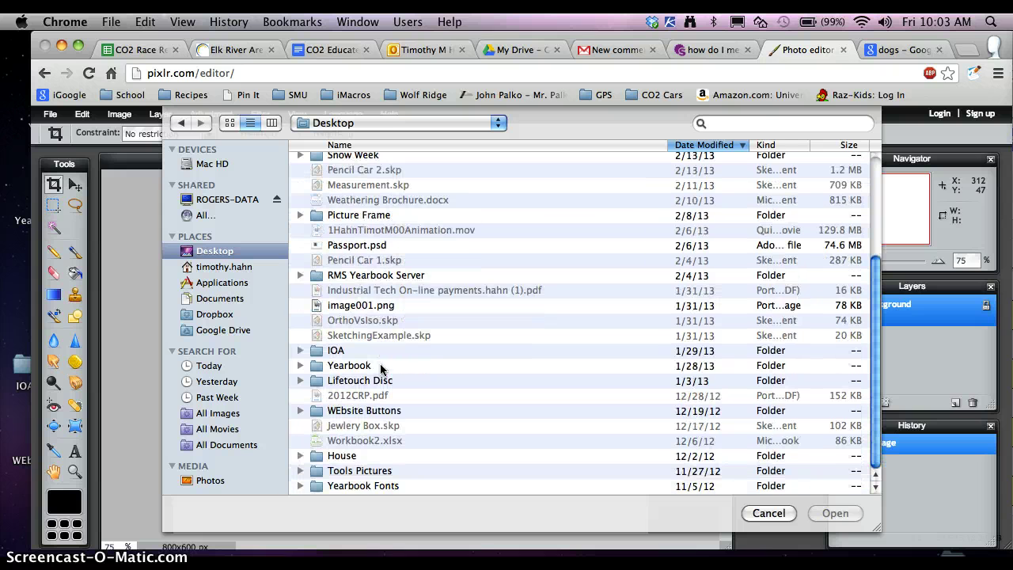
scroll(381, 368, "up", 1)
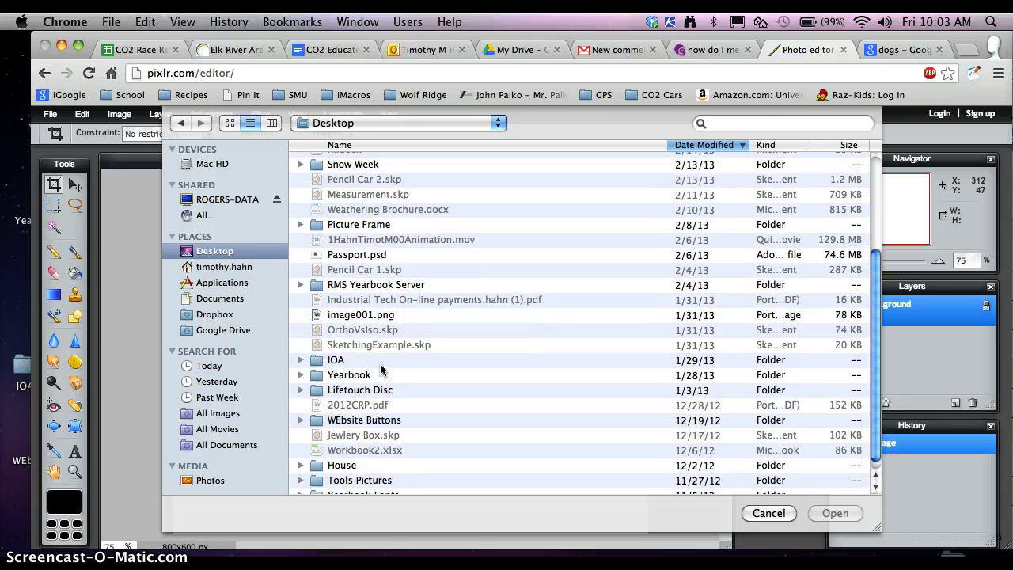
scroll(381, 368, "up", 2)
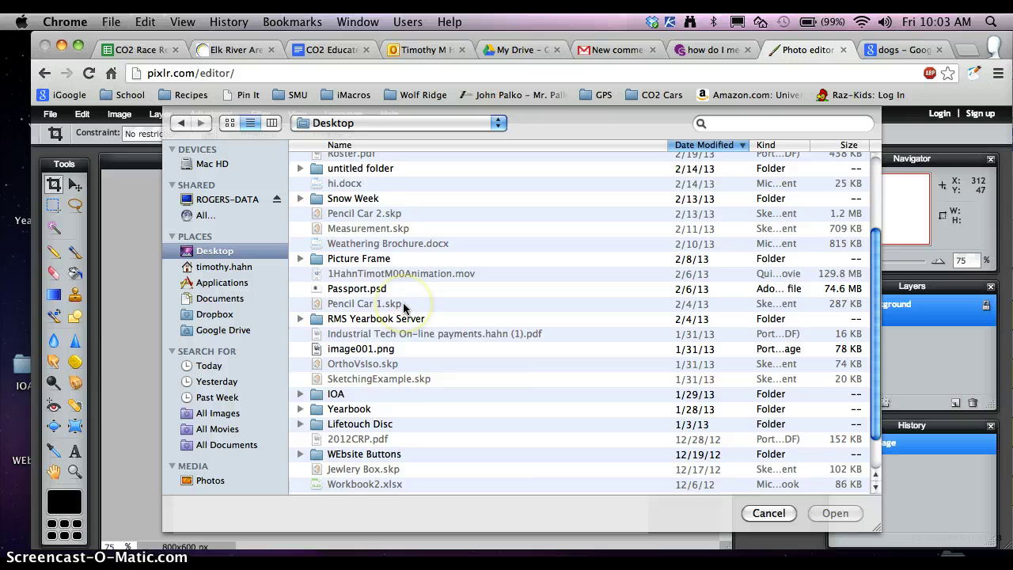
scroll(404, 307, "up", 3)
scroll(396, 261, "up", 2)
scroll(379, 174, "up", 1)
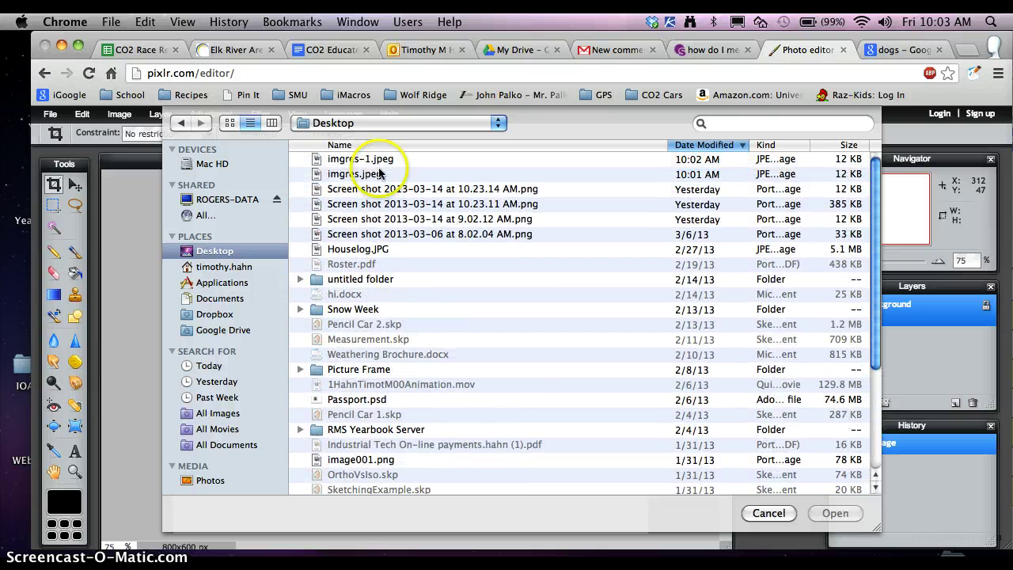
left_click(366, 160)
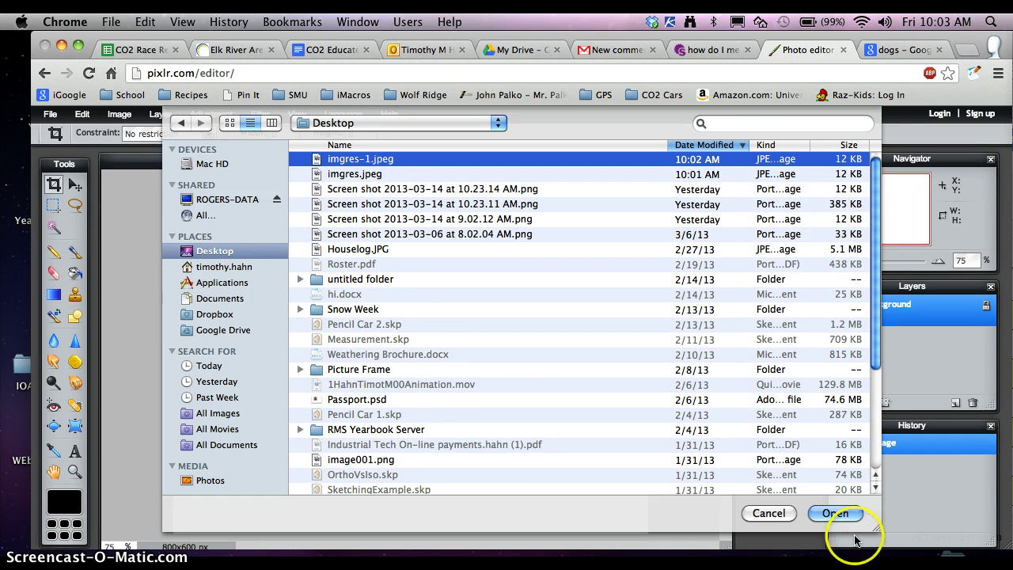
left_click(833, 514)
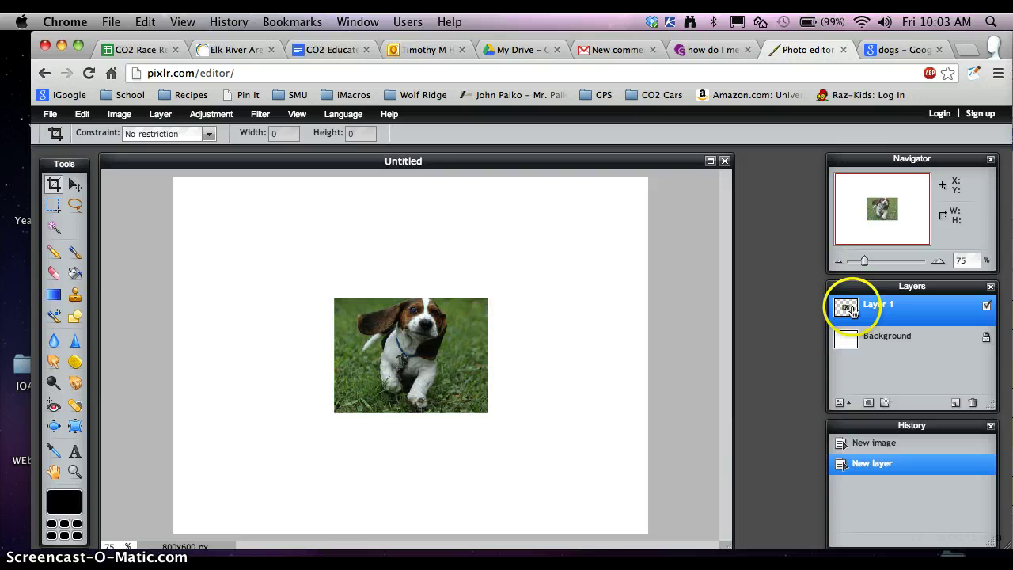
Move the puppy photo up-left and begin enlarging it with Free transform
left_click(76, 185)
left_click_drag(425, 335, 325, 279)
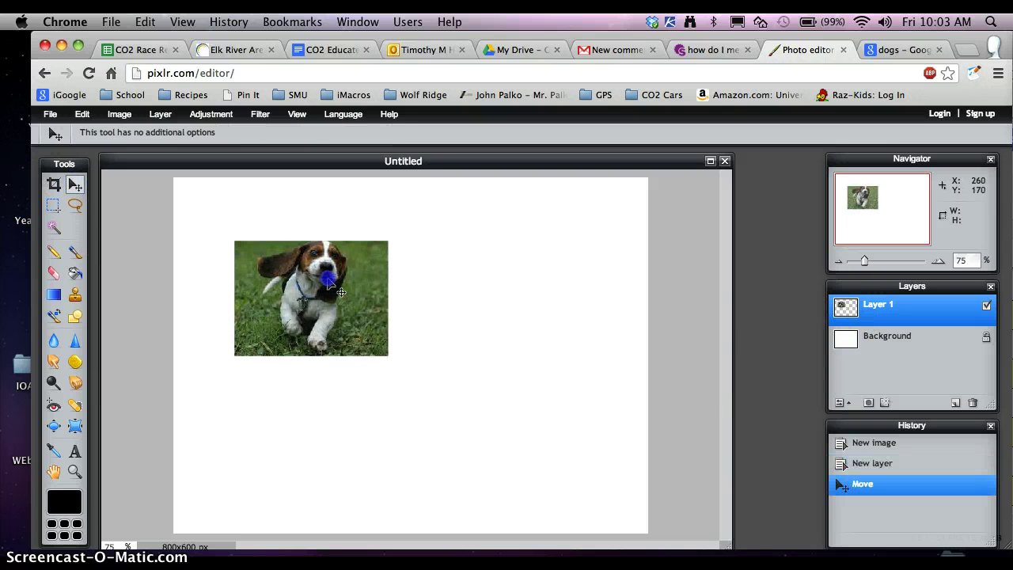
left_click(85, 118)
left_click(110, 229)
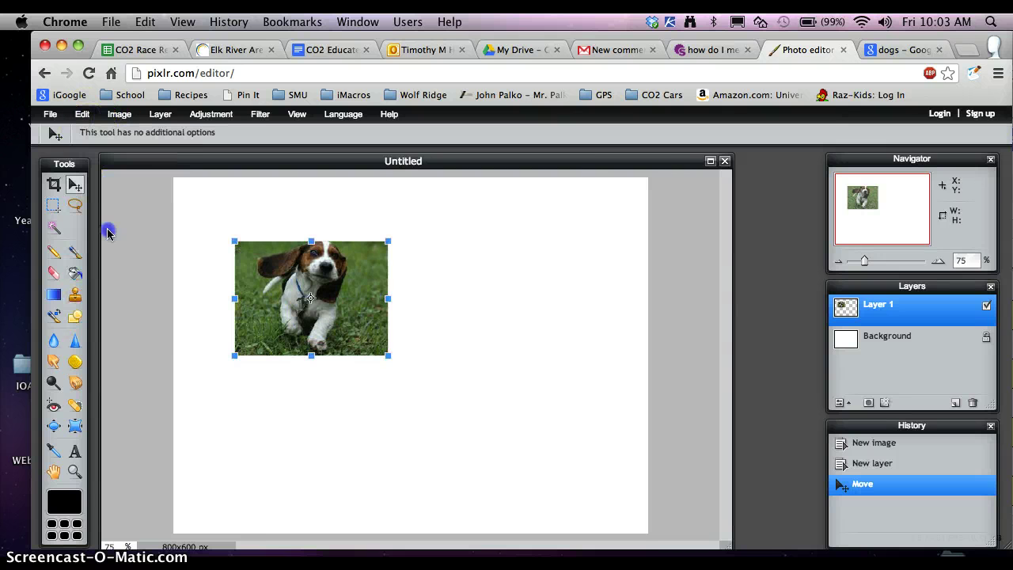
mouse_move(388, 355)
left_mouse_down()
mouse_move(493, 455)
mouse_move(437, 397)
mouse_move(440, 387)
mouse_move(548, 398)
mouse_move(498, 382)
left_mouse_up()
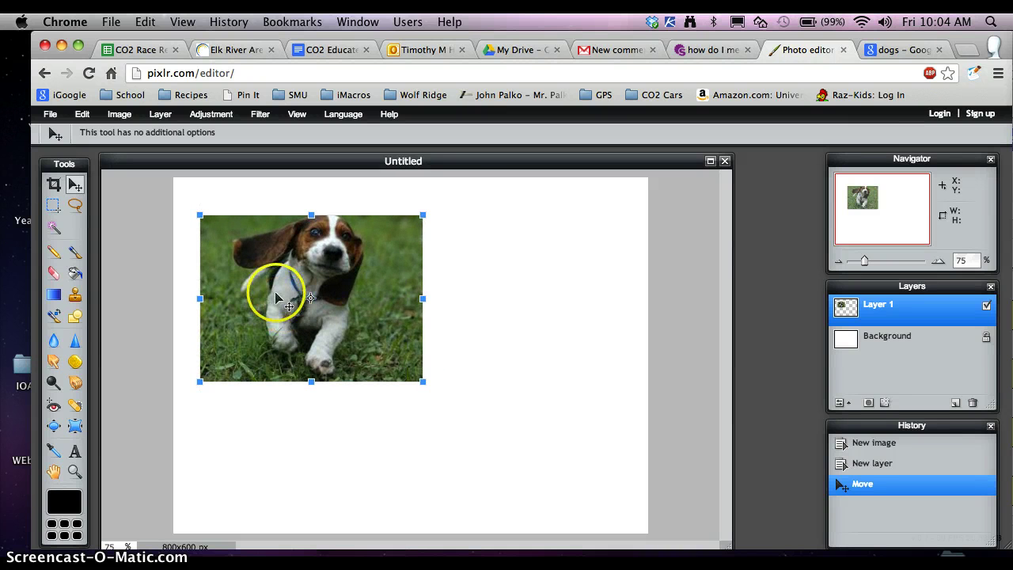
left_click(311, 298)
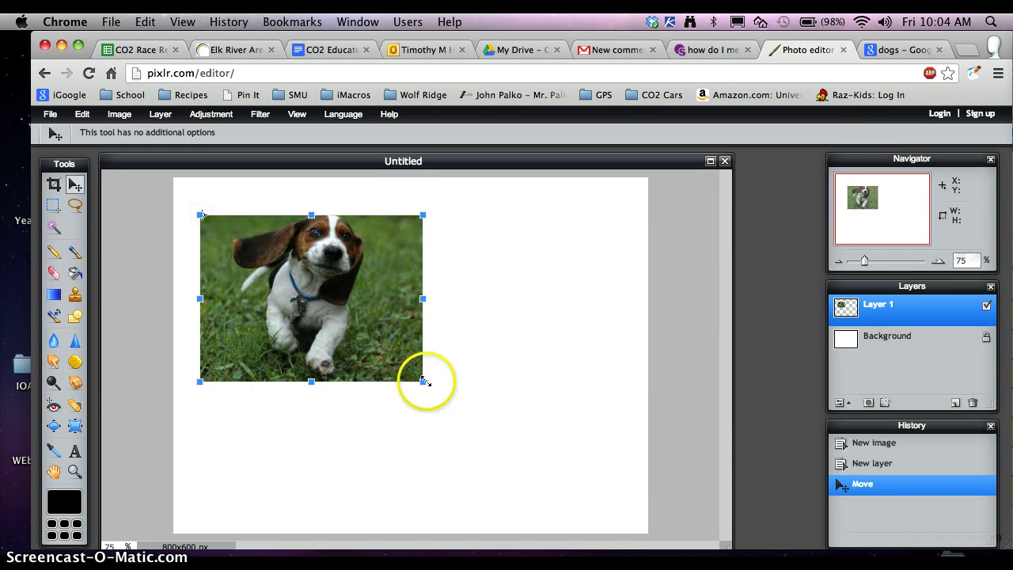
Stretch the puppy photo to fill the whole canvas and apply the transform
left_click_drag(423, 381, 656, 556)
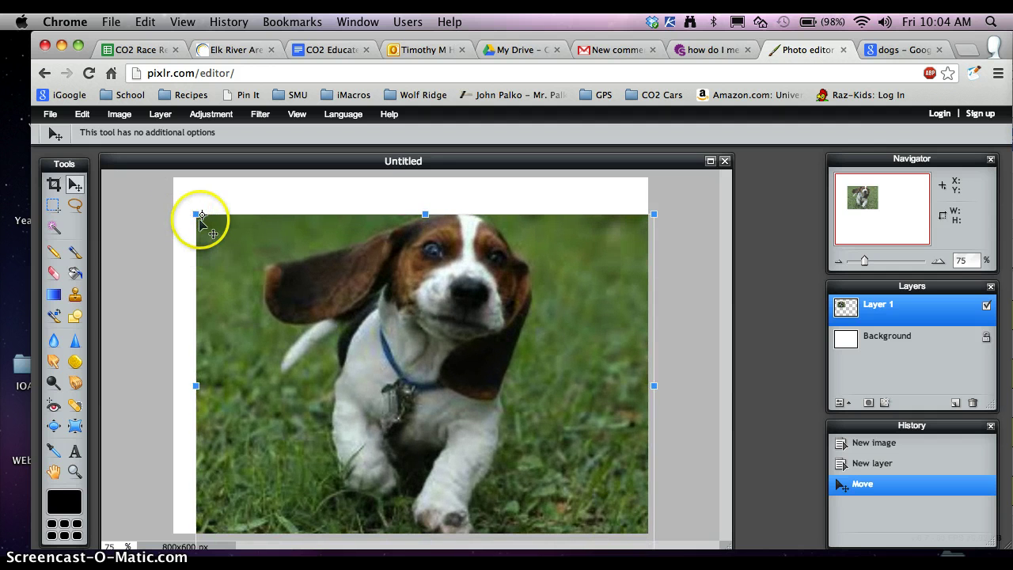
left_click_drag(197, 214, 195, 211)
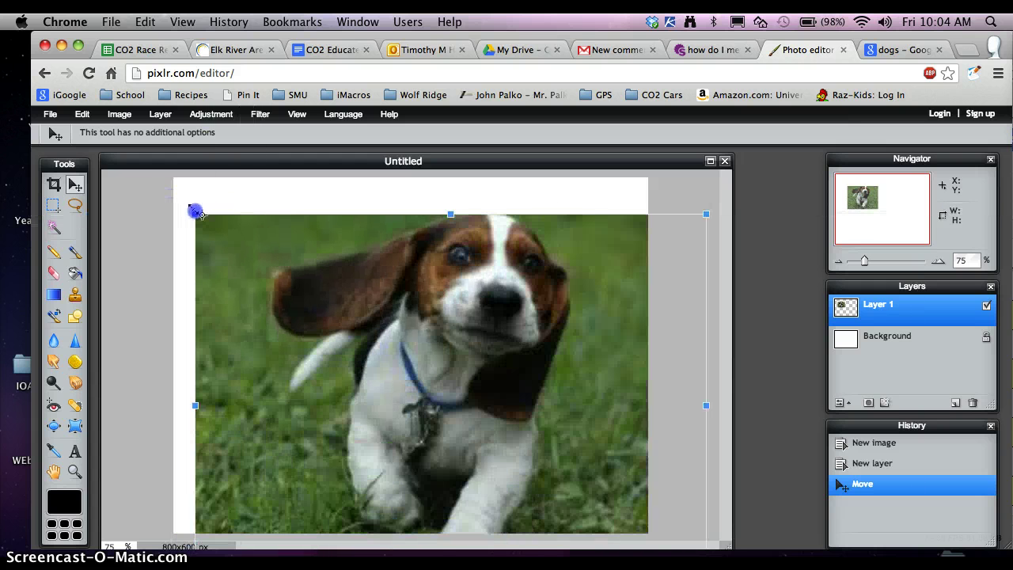
left_click_drag(430, 301, 396, 272)
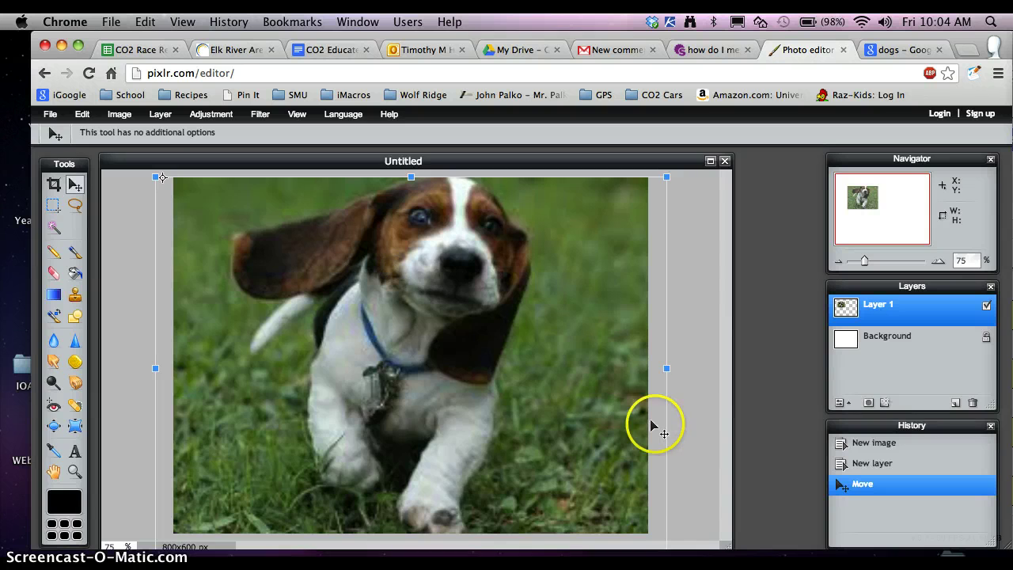
left_click(691, 400)
left_click(466, 358)
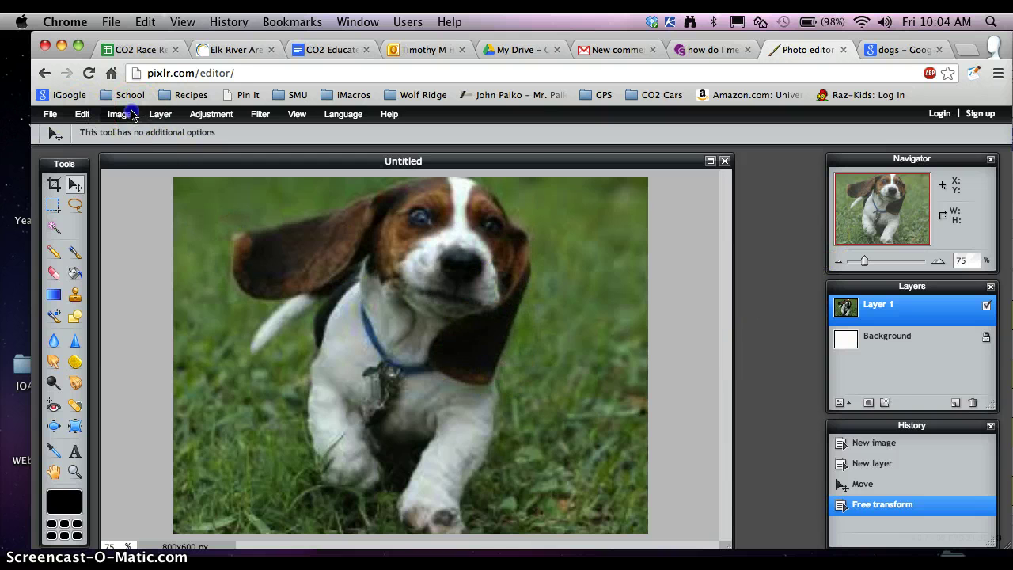
Add the cat photo imgres.jpeg as a new layer and drag it to the lower right
left_click(132, 116)
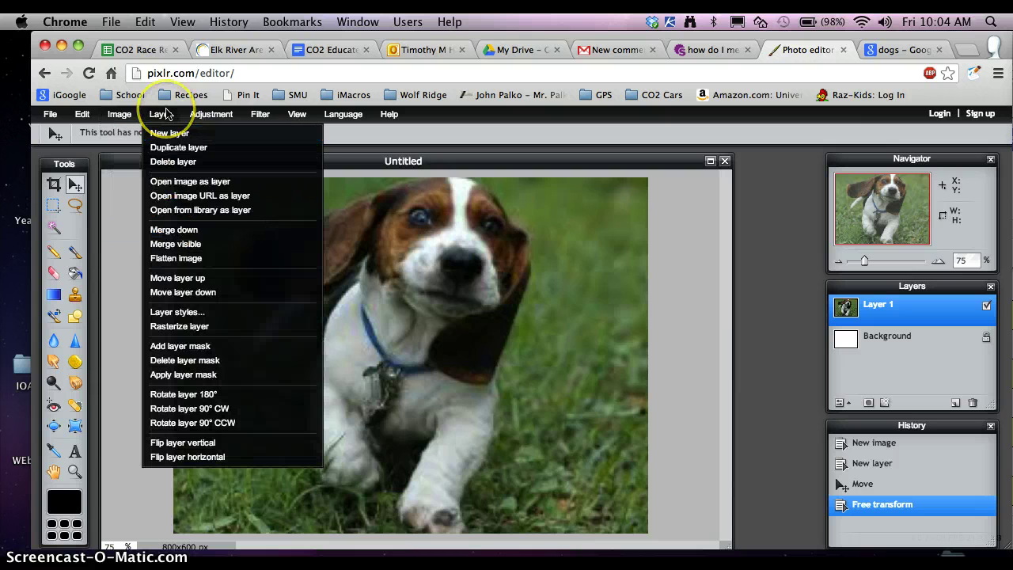
left_click_drag(167, 114, 207, 187)
left_click(204, 183)
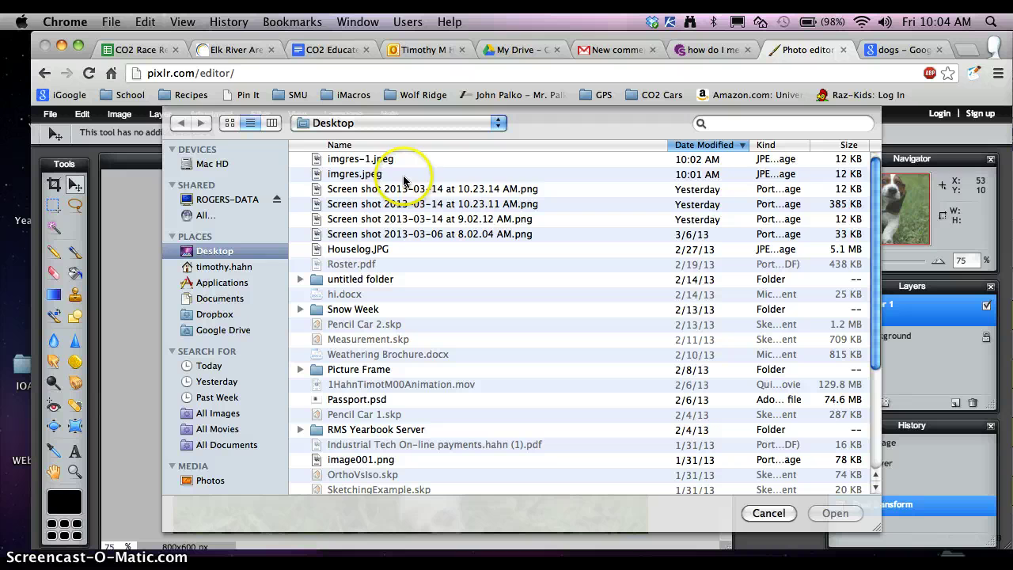
left_click(369, 173)
left_click(835, 513)
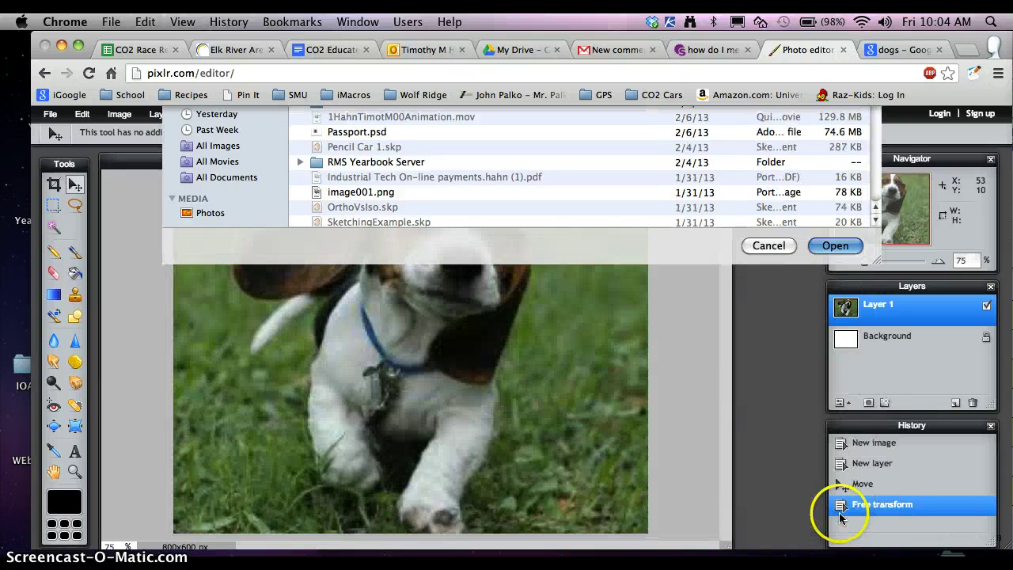
mouse_move(420, 369)
left_mouse_down()
mouse_move(558, 424)
mouse_move(554, 406)
left_mouse_up()
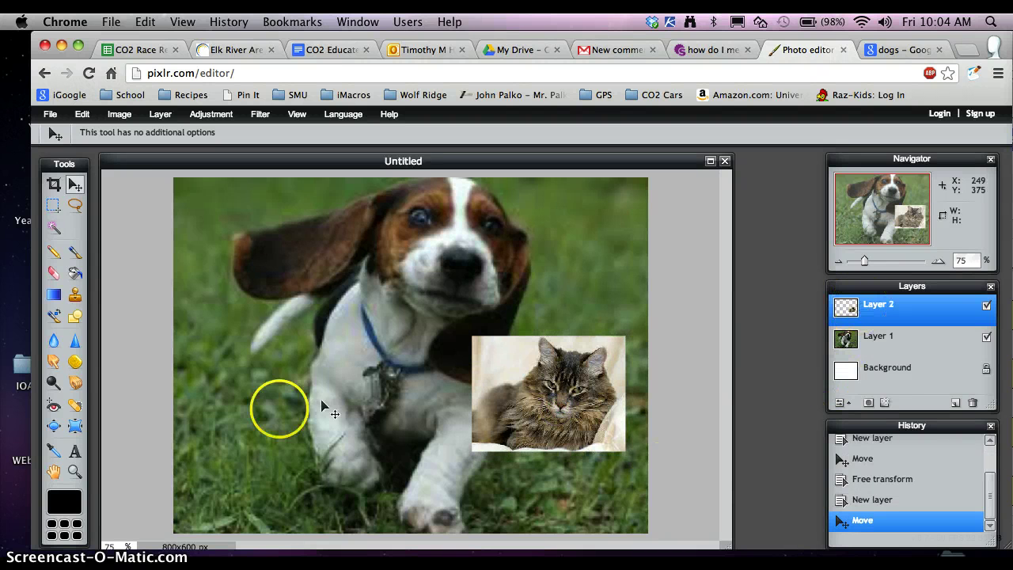
Delete the white area at the cat's upper left using a lasso selection
left_click(53, 272)
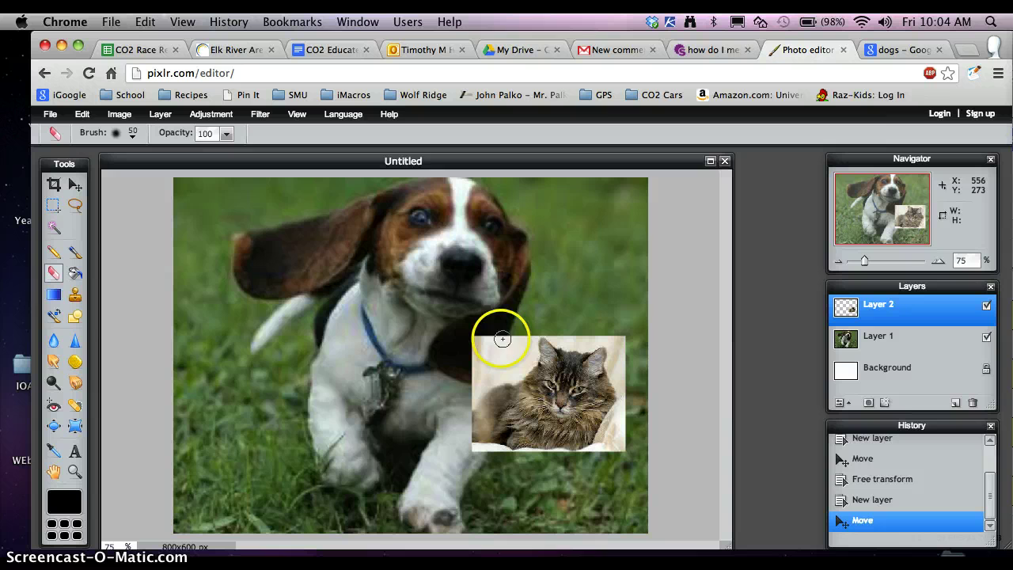
left_click_drag(500, 335, 492, 355)
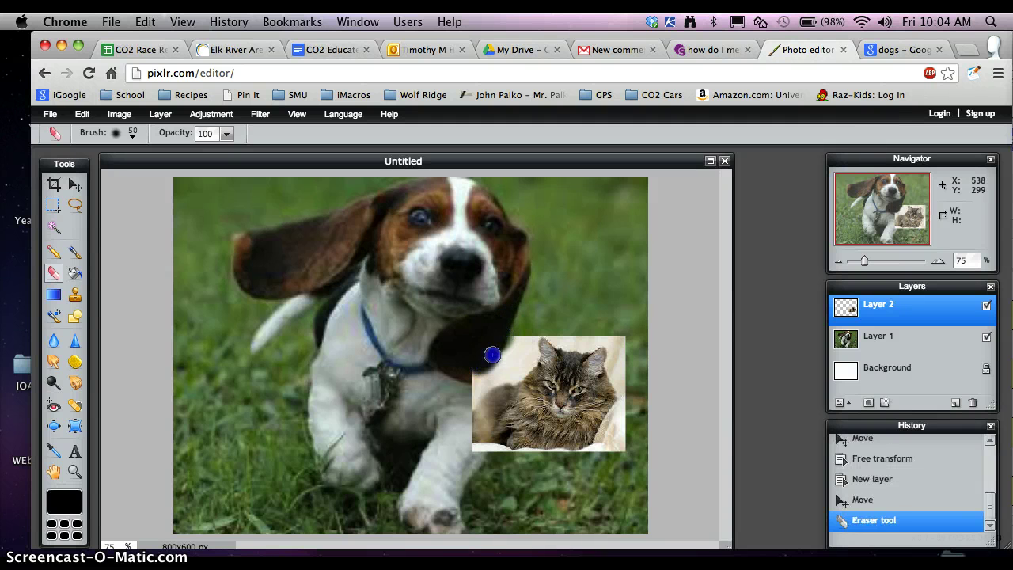
left_click(74, 205)
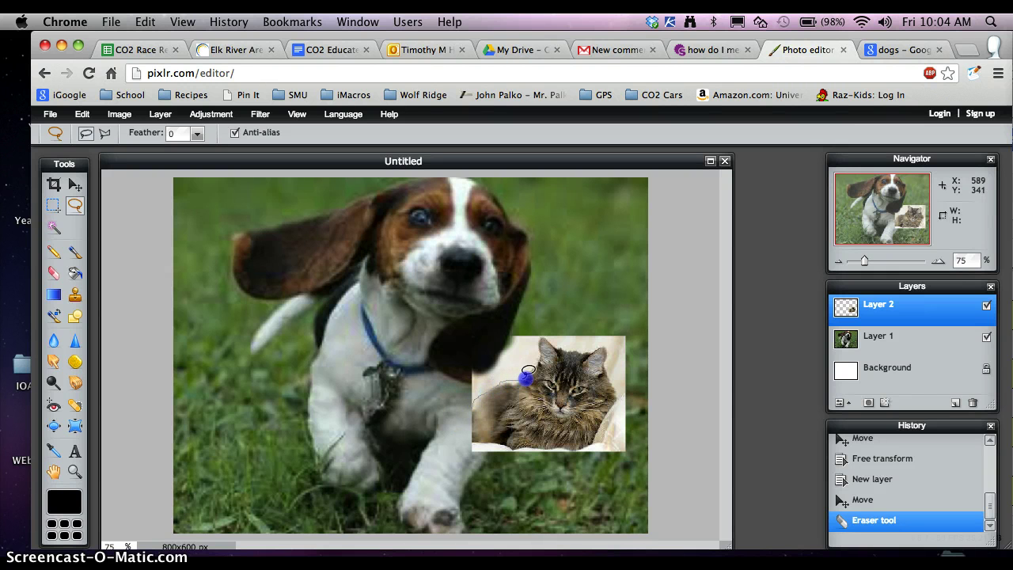
left_click_drag(516, 319, 471, 326)
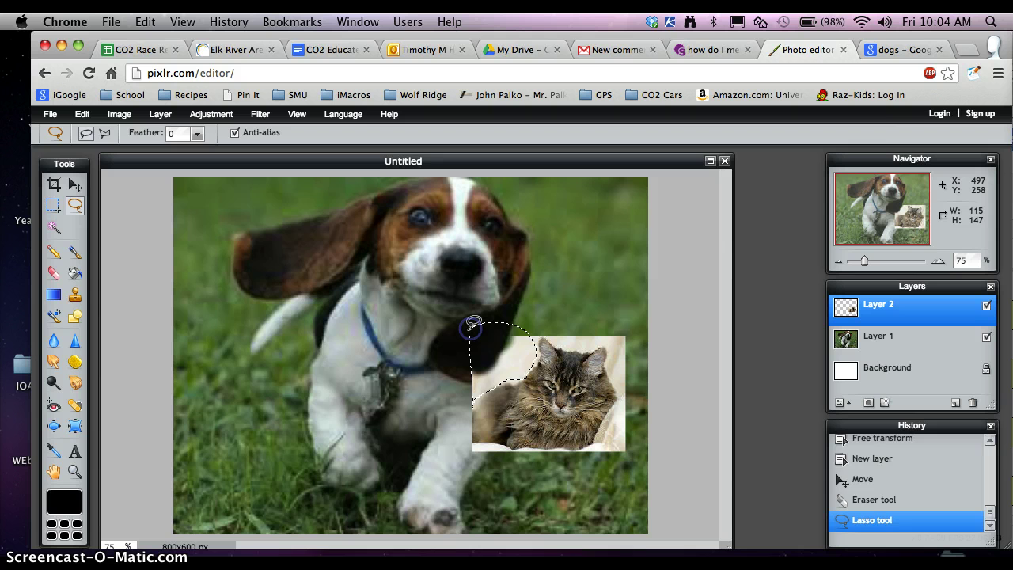
key("Delete")
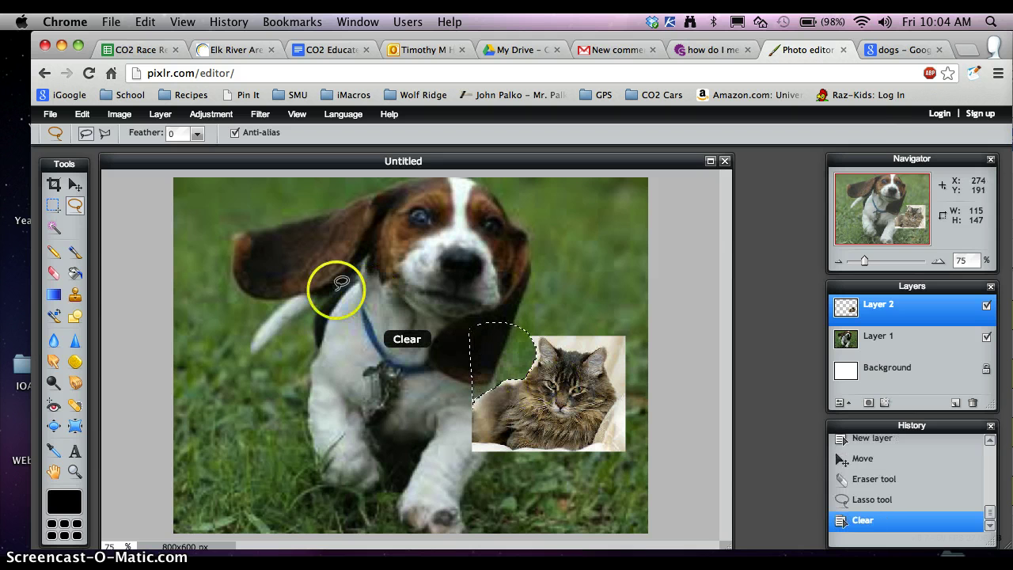
Select the cat's white background with the Magic Wand at tolerance 43
left_click(54, 228)
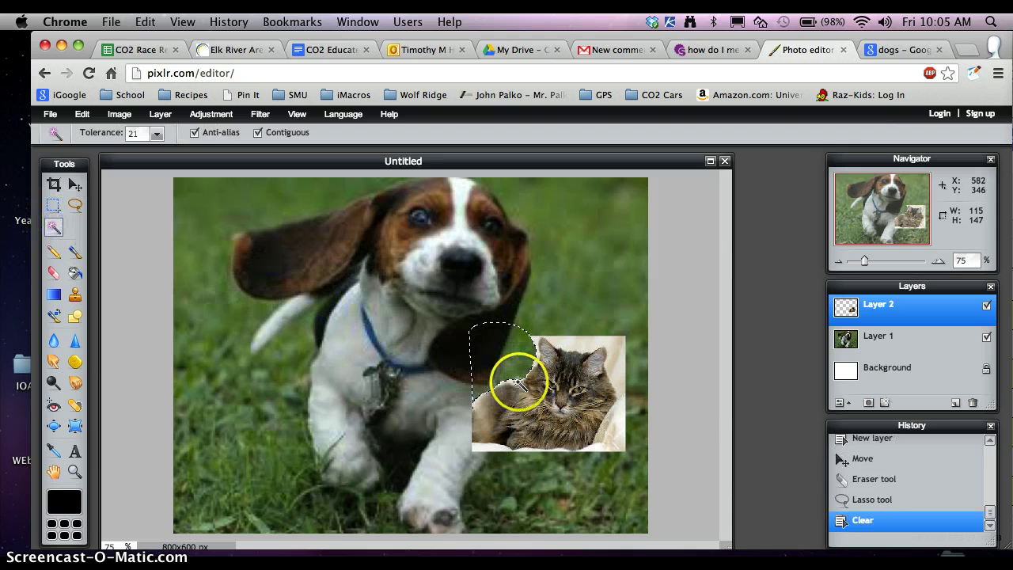
left_click(618, 435)
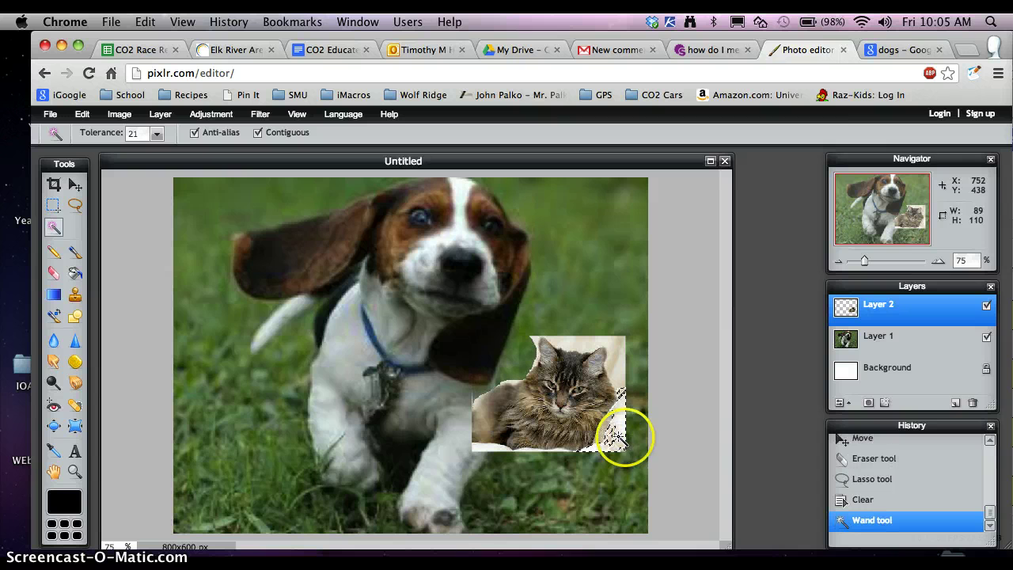
left_click(157, 134)
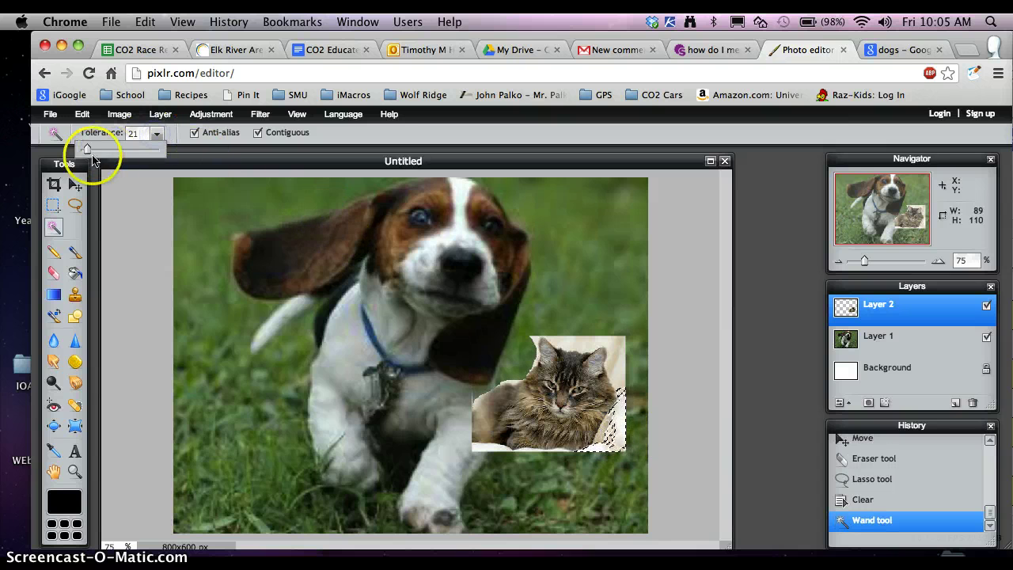
left_click_drag(93, 155, 95, 153)
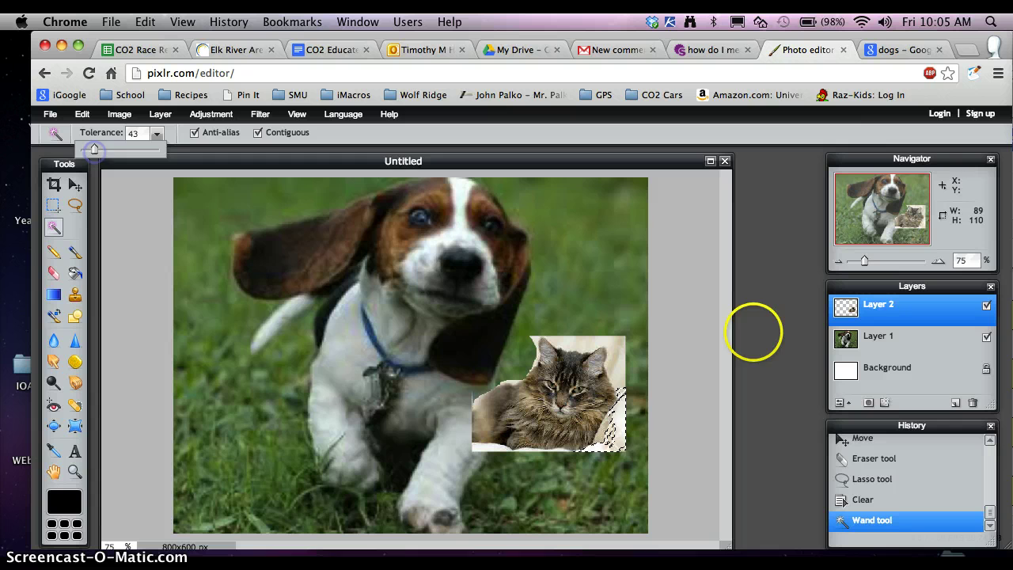
left_click(622, 426)
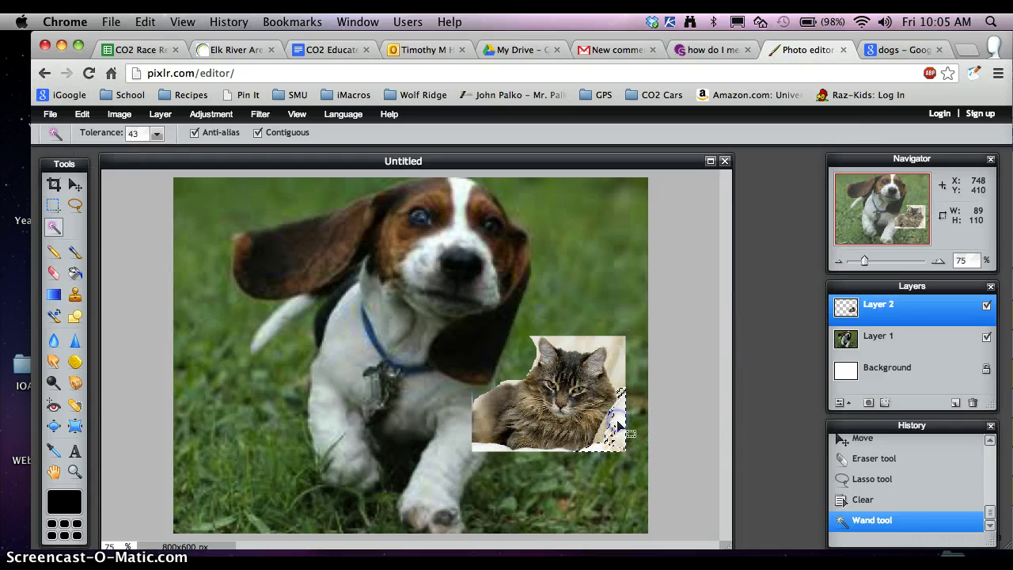
left_click(604, 429)
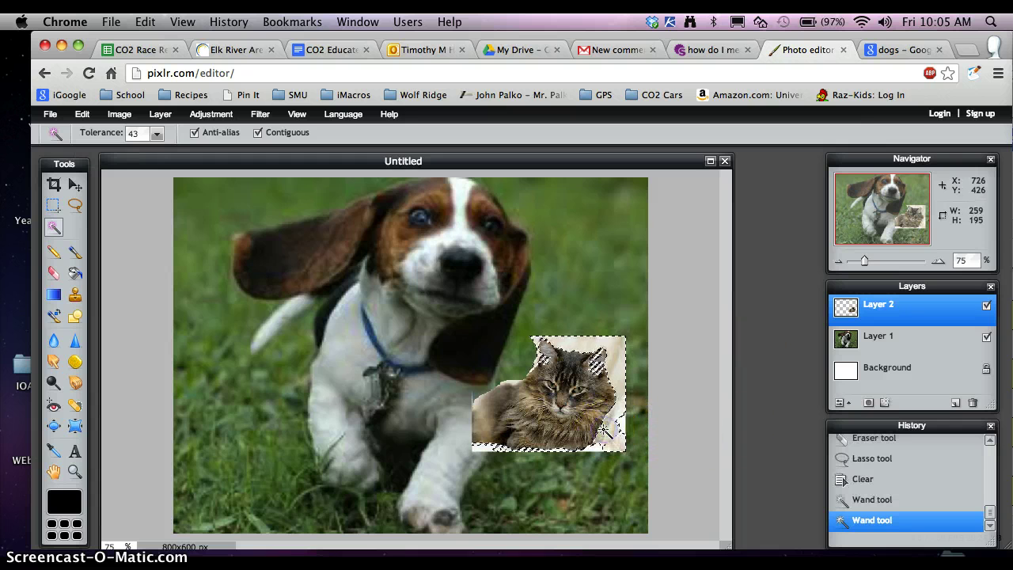
Retry the Magic Wand selection of the white at tolerances 36, 15 and 10
left_click(158, 135)
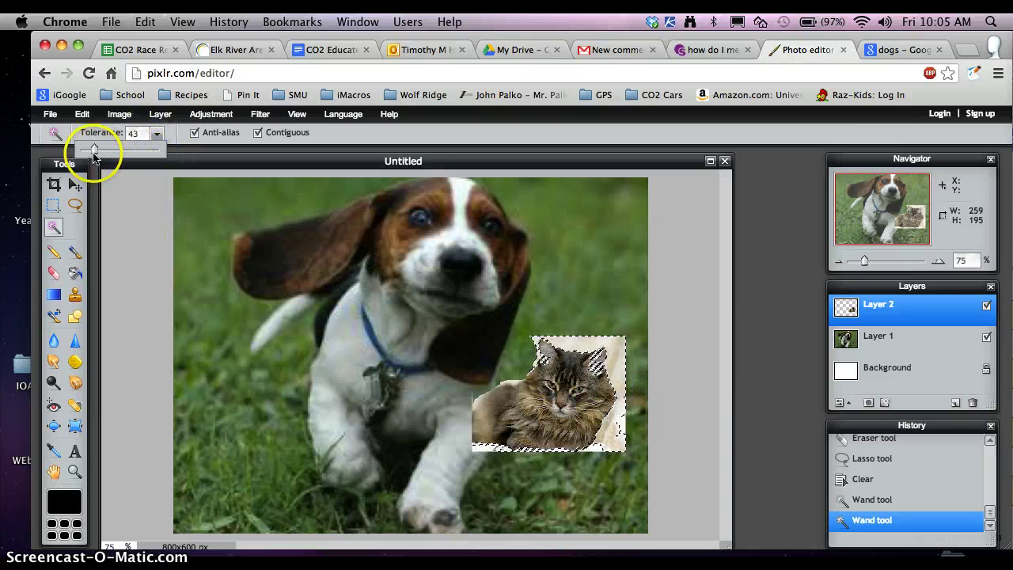
left_click_drag(94, 150, 92, 150)
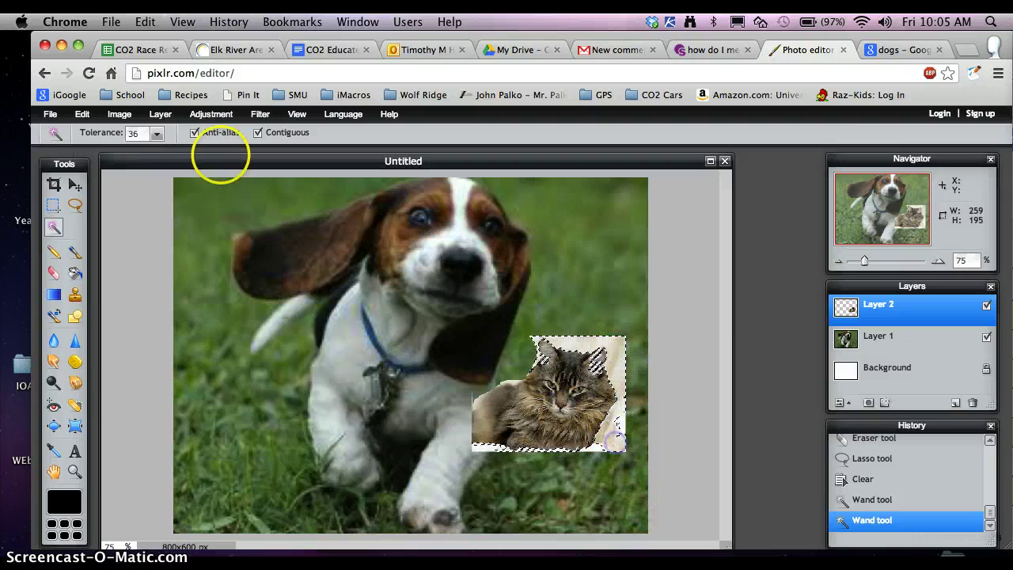
left_click(158, 134)
left_click_drag(92, 150, 82, 152)
left_click(388, 296)
left_click(609, 354)
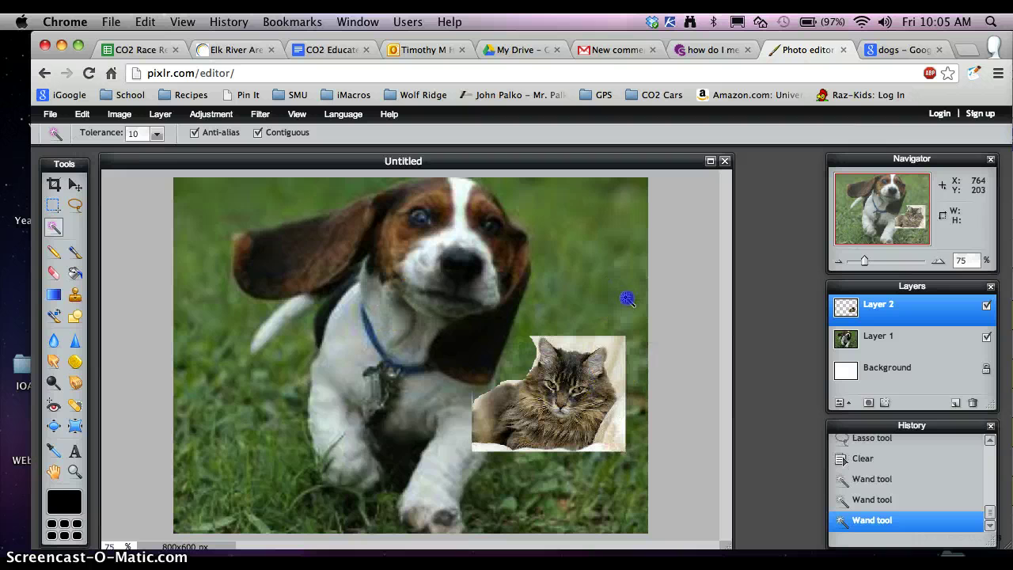
left_click(616, 361)
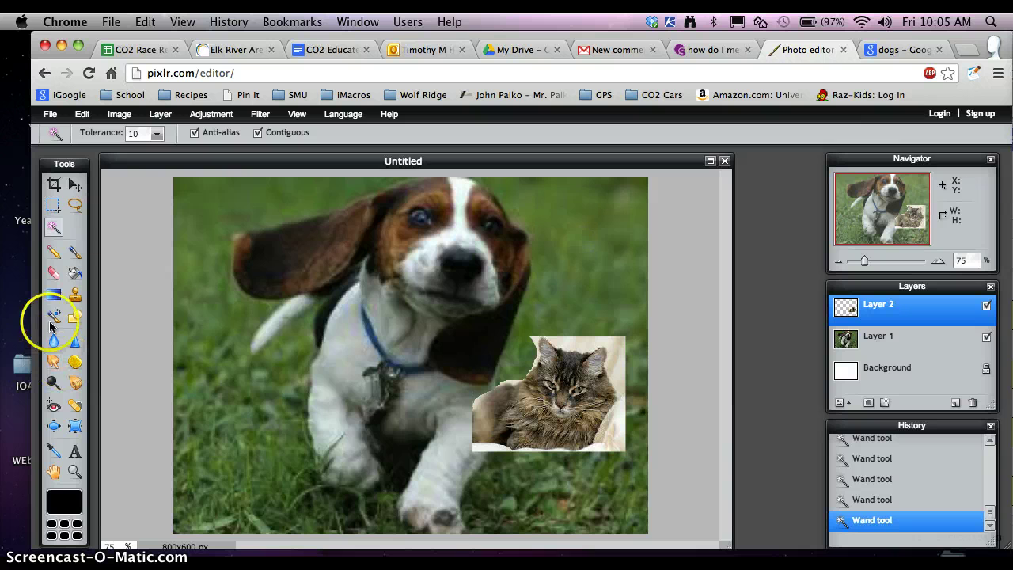
Erase the white at the cat's lower-right corner and along its left edge
left_click(53, 272)
left_click_drag(626, 445, 619, 449)
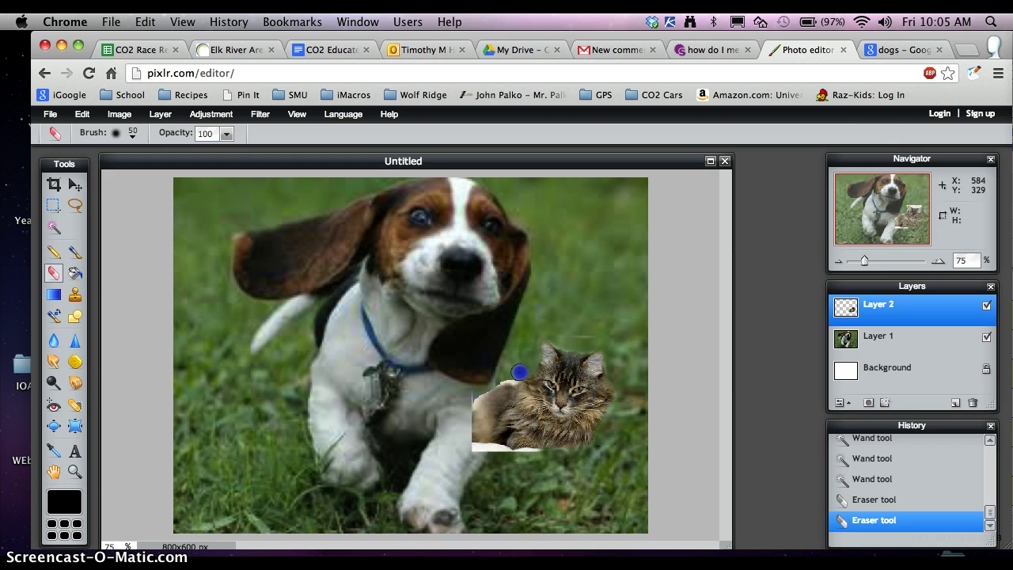
left_click_drag(491, 380, 516, 375)
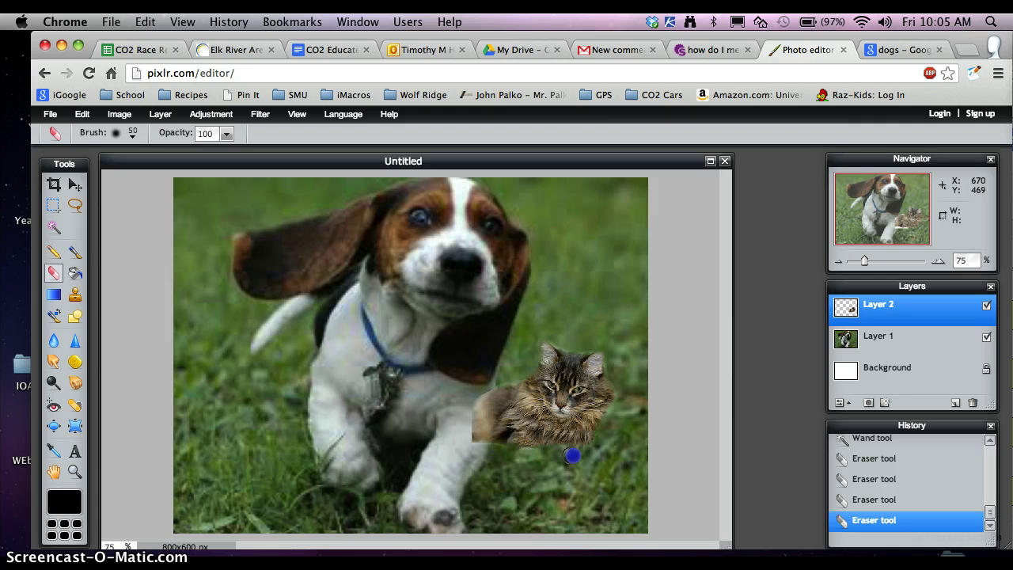
Drag the cat layer from the lower right onto the puppy's upper-left ear
left_click(75, 184)
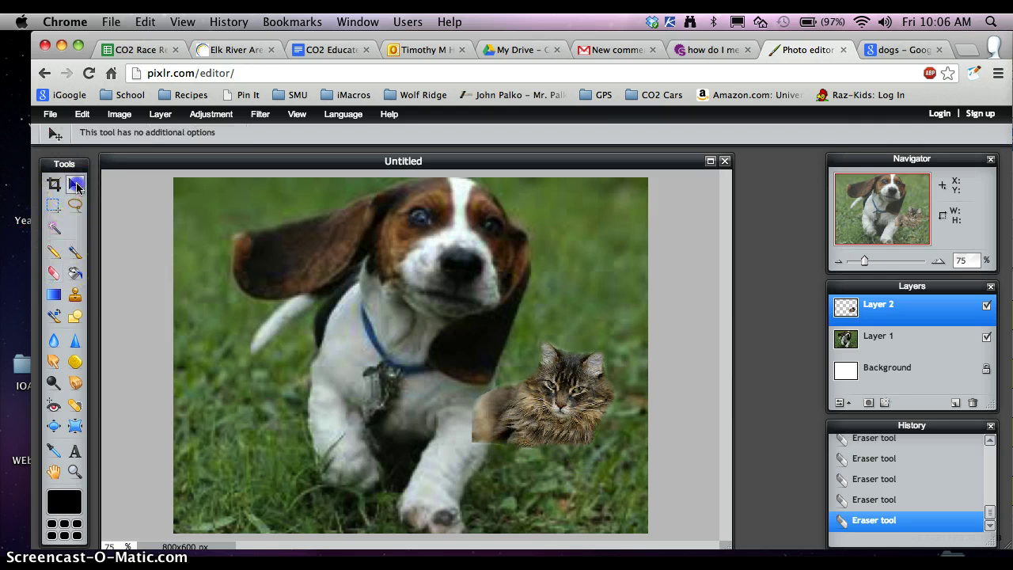
mouse_move(583, 422)
left_mouse_down()
mouse_move(340, 246)
mouse_move(350, 264)
left_mouse_up()
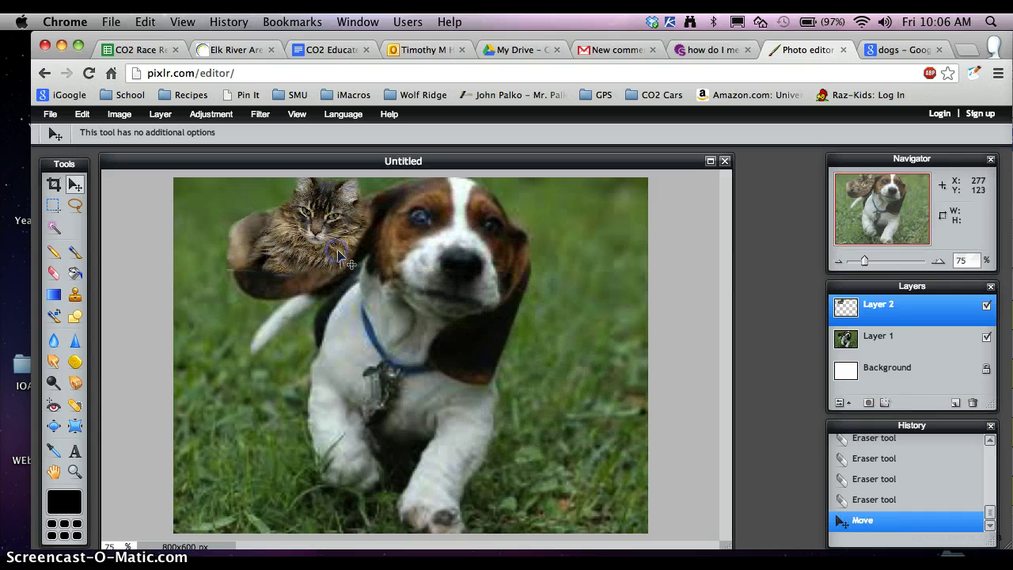